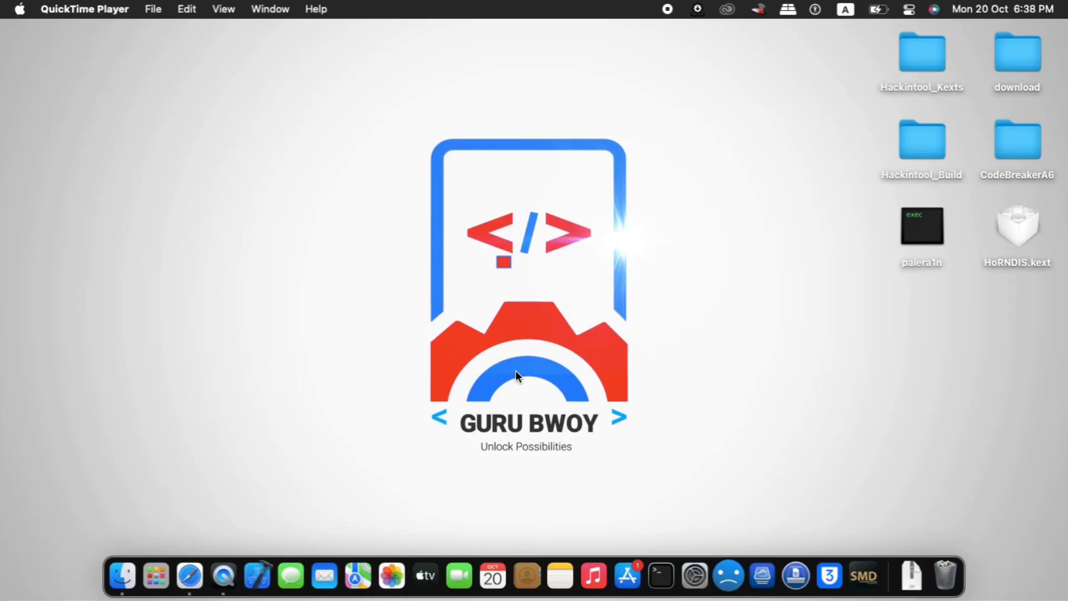
# Tidy the desktop with Clean Up, then launch iRemove Tools from Launchpad
pyautogui.rightClick(365, 241)
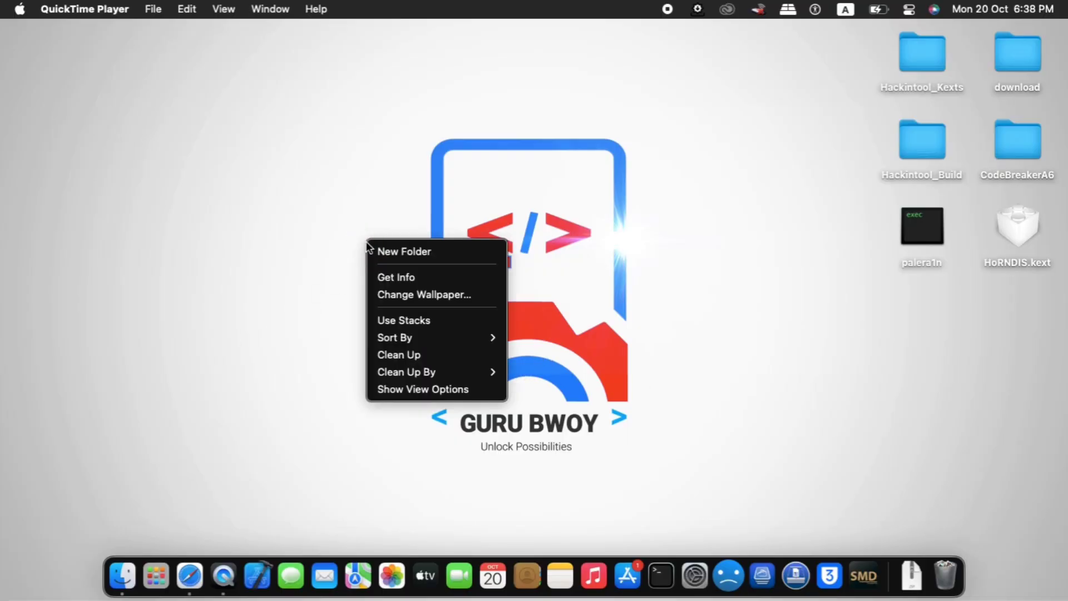
pyautogui.click(391, 350)
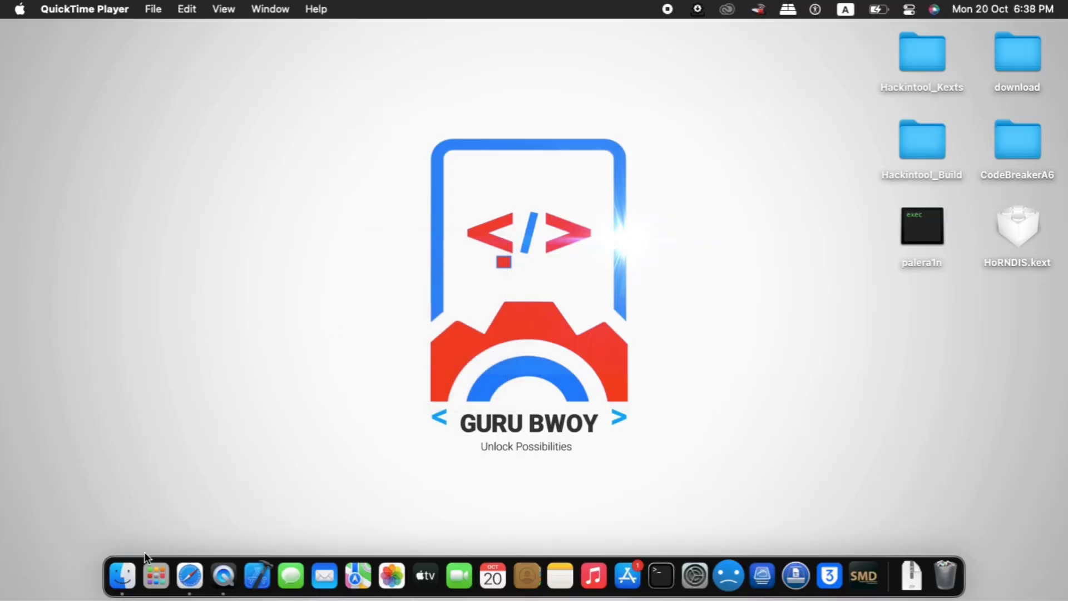
pyautogui.click(153, 564)
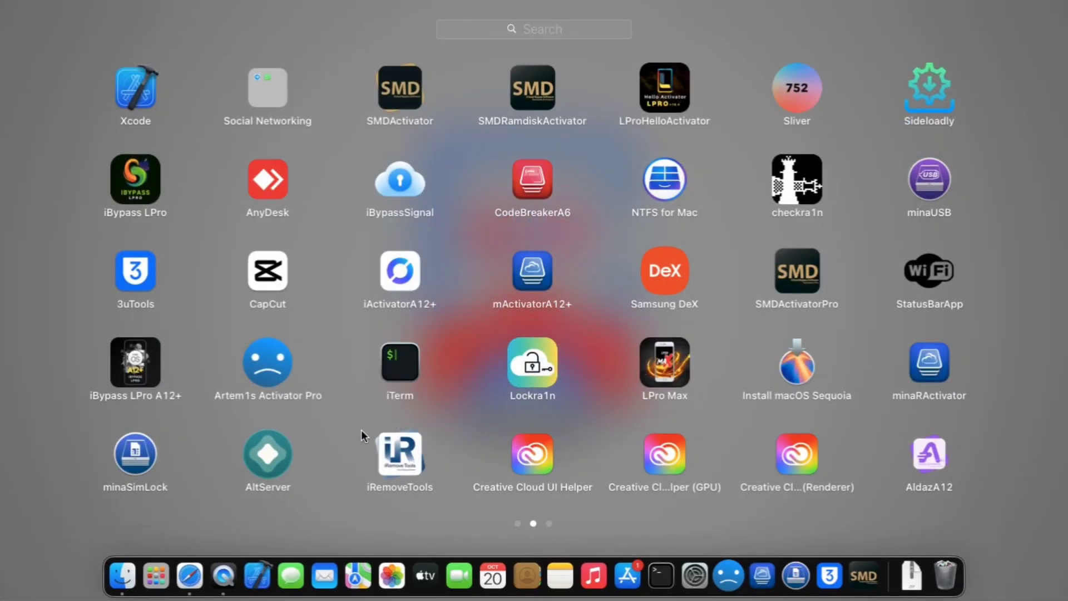
pyautogui.click(393, 455)
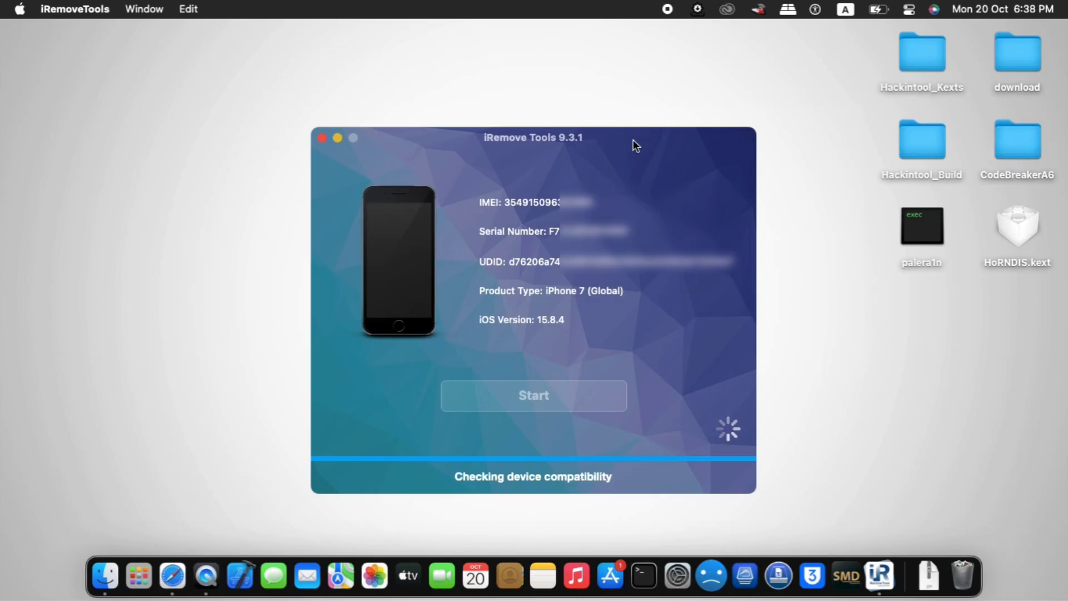
# Move the iRemove Tools window left and decline the DFU-mode jailbreak prompt
pyautogui.moveTo(632, 139); pyautogui.dragTo(383, 119)
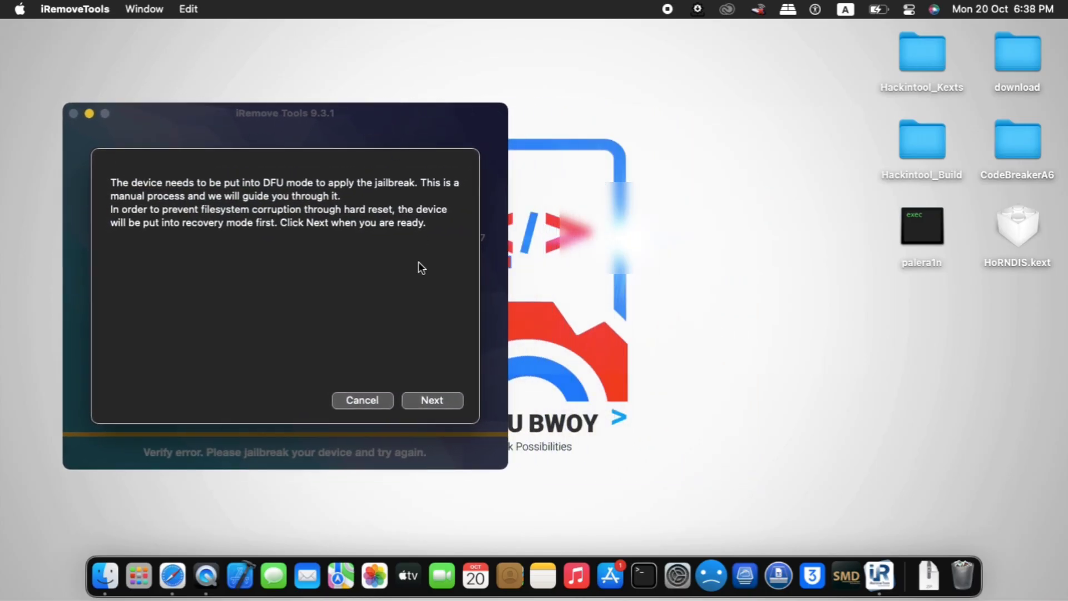
pyautogui.click(359, 404)
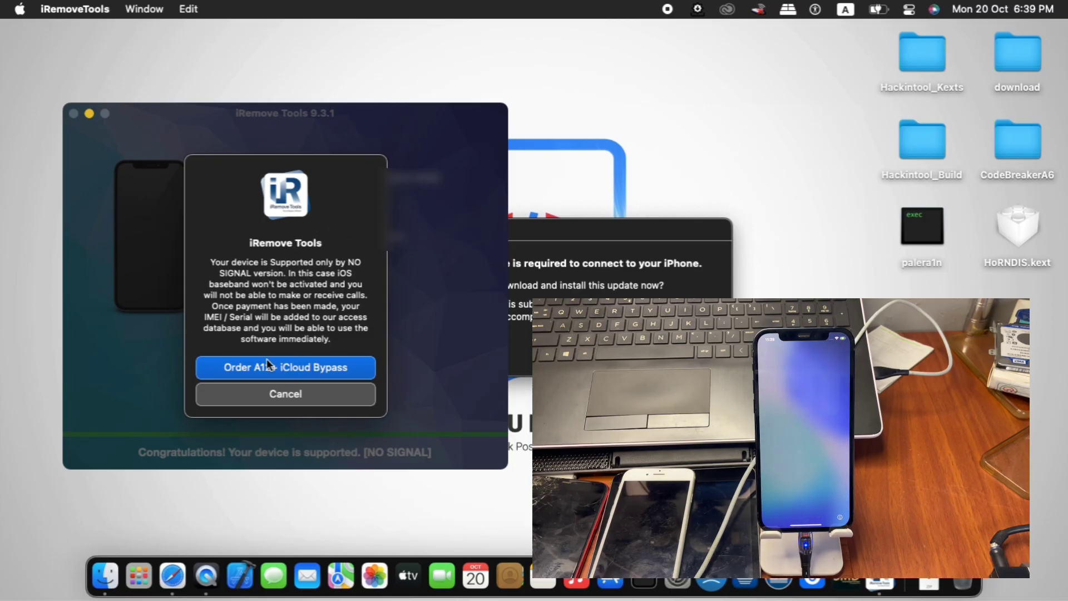
# Decline the bypass order offer to return to the iPhone 12 details screen
pyautogui.click(271, 394)
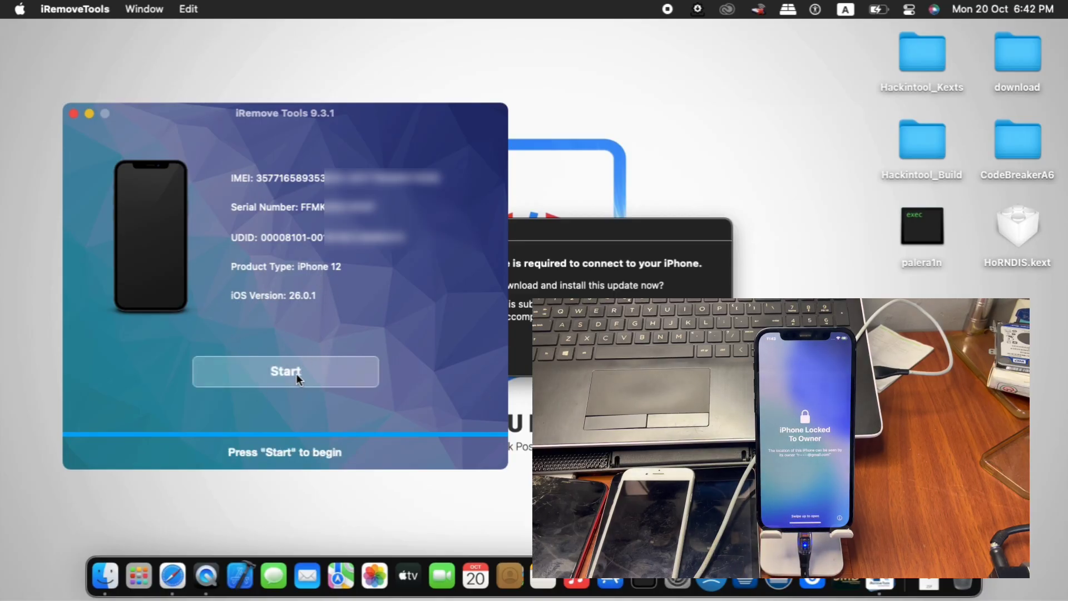
# Start the iPhone 12 bypass and confirm the Wi-Fi warning to begin the process
pyautogui.click(294, 374)
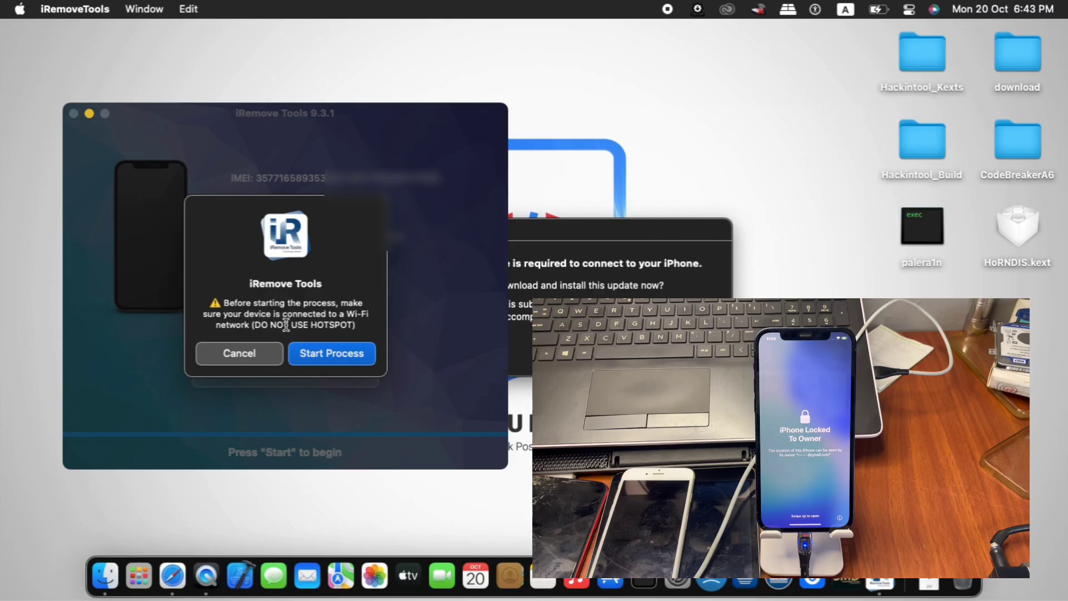
pyautogui.click(332, 352)
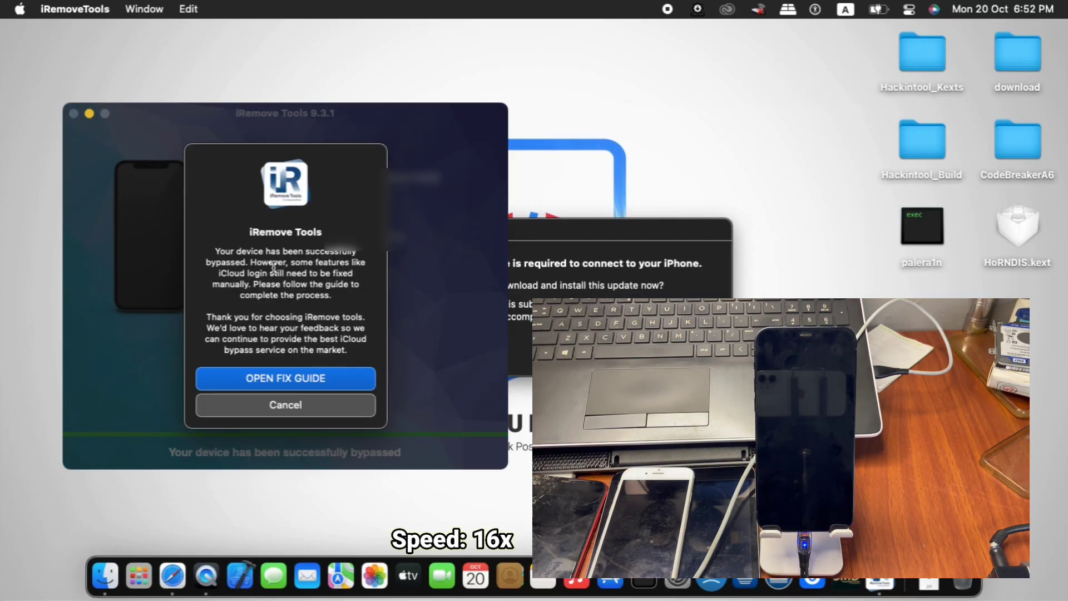
# View the A12 fix guide in Safari, then close Safari
pyautogui.click(287, 380)
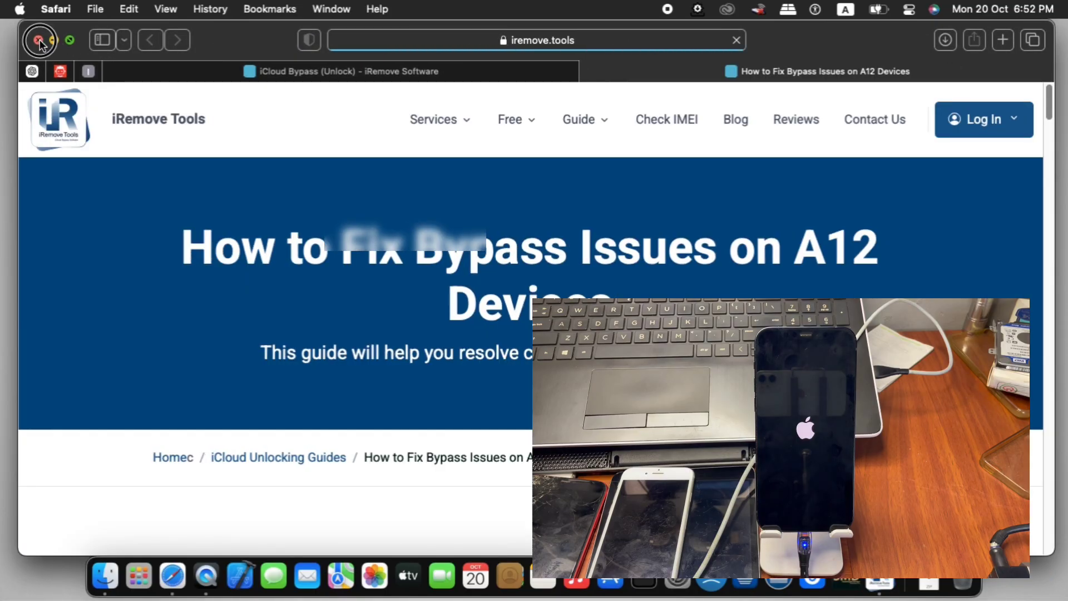
pyautogui.click(39, 42)
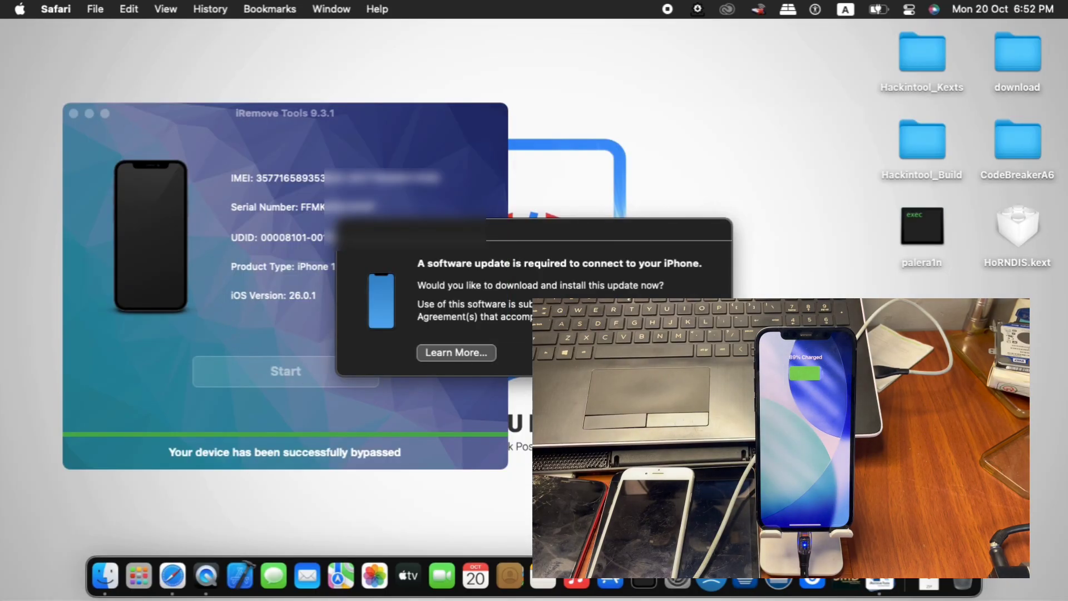